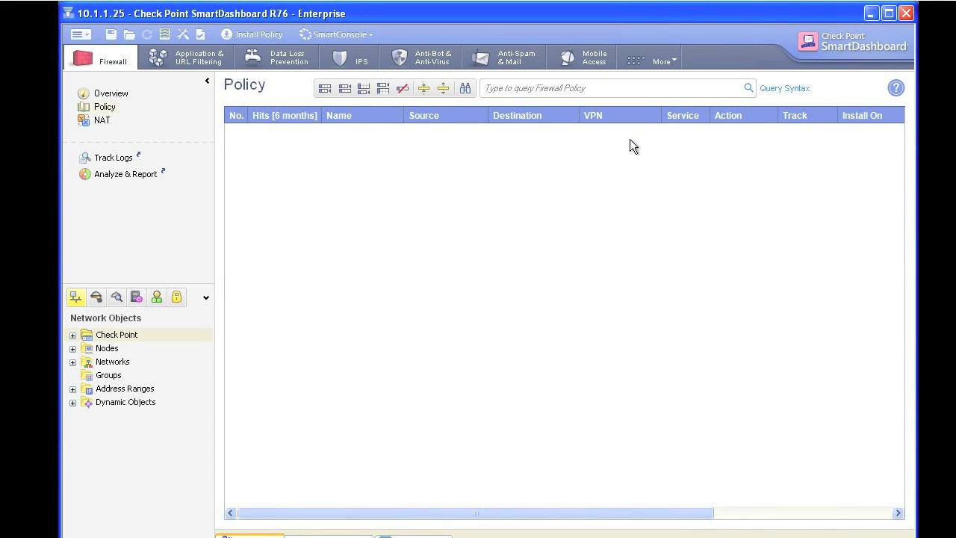
Add a new firewall rule named 'Internet Access'
click(325, 89)
click(333, 135)
double_click(334, 134)
text(Internet Access)
key(Return)
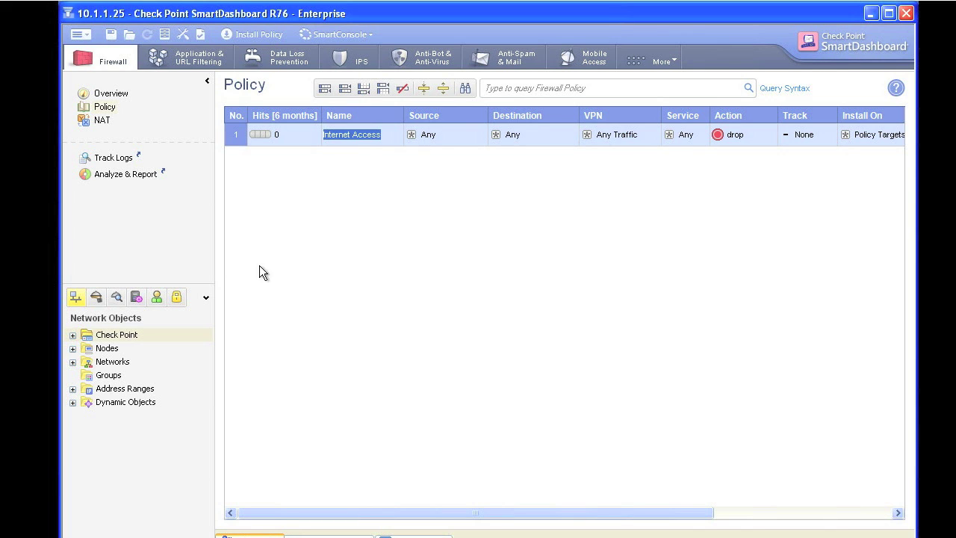
Set the rule's source to HQ-Inisde, action to accept, and track to Log
click(72, 363)
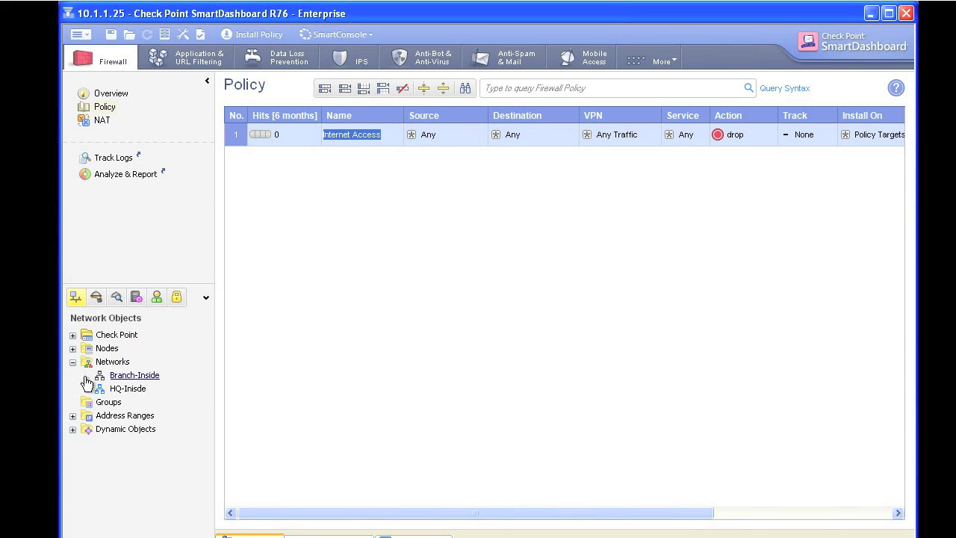
drag(101, 388, 436, 134)
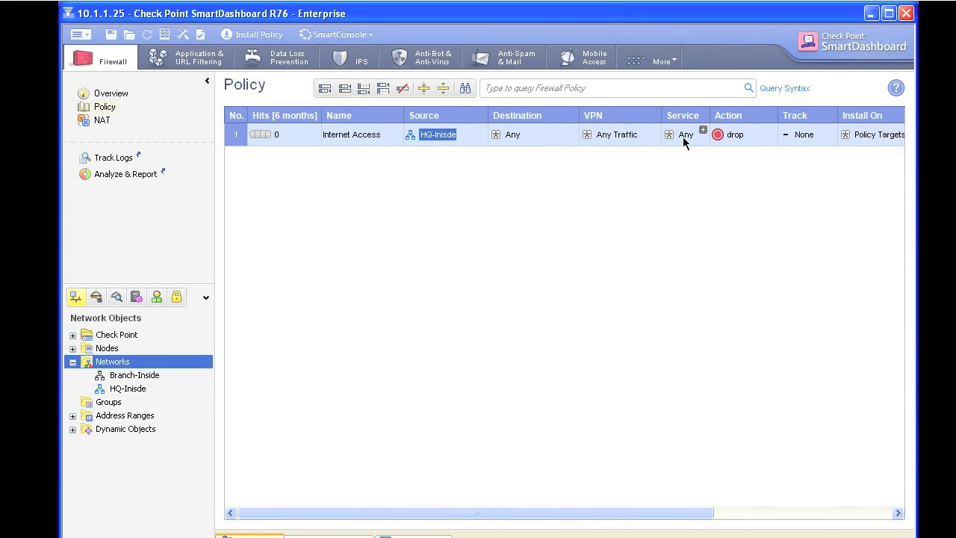
right_click(726, 141)
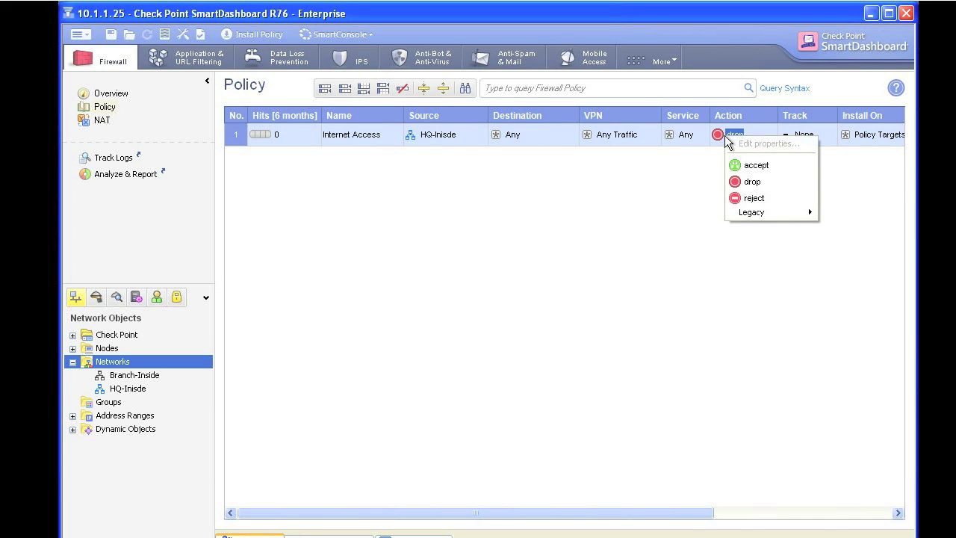
click(757, 166)
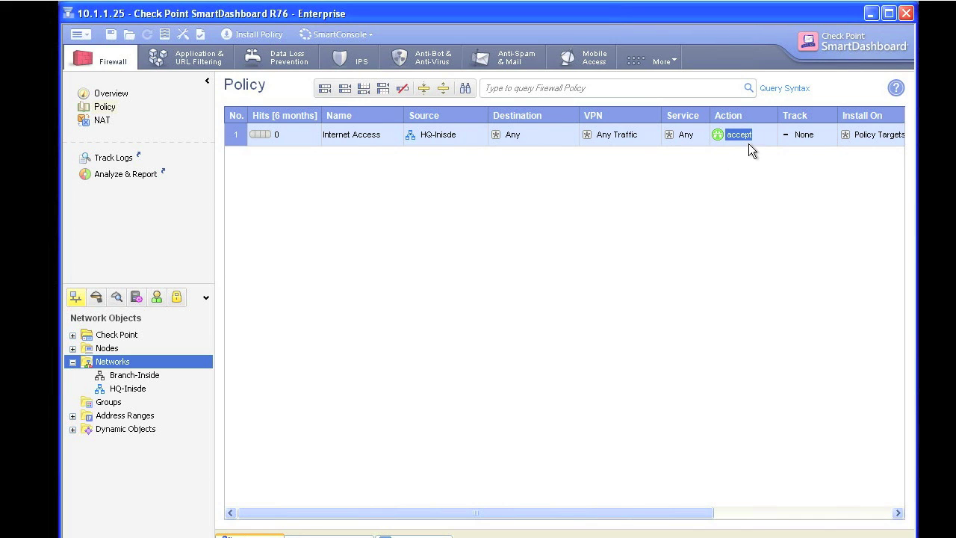
right_click(816, 135)
click(832, 158)
Enable automatic Hide NAT behind the gateway in HQ-Inisde's NAT properties and save
double_click(128, 389)
click(354, 185)
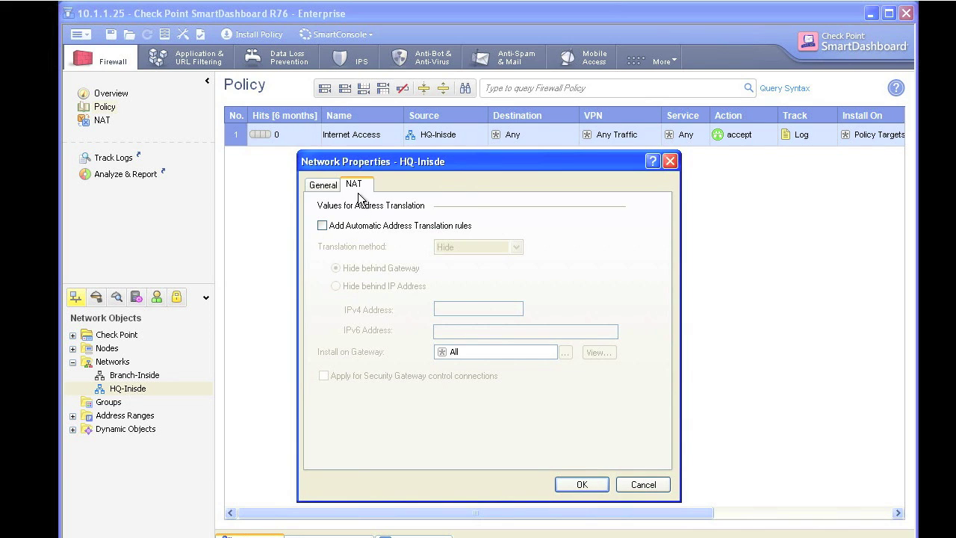
click(322, 225)
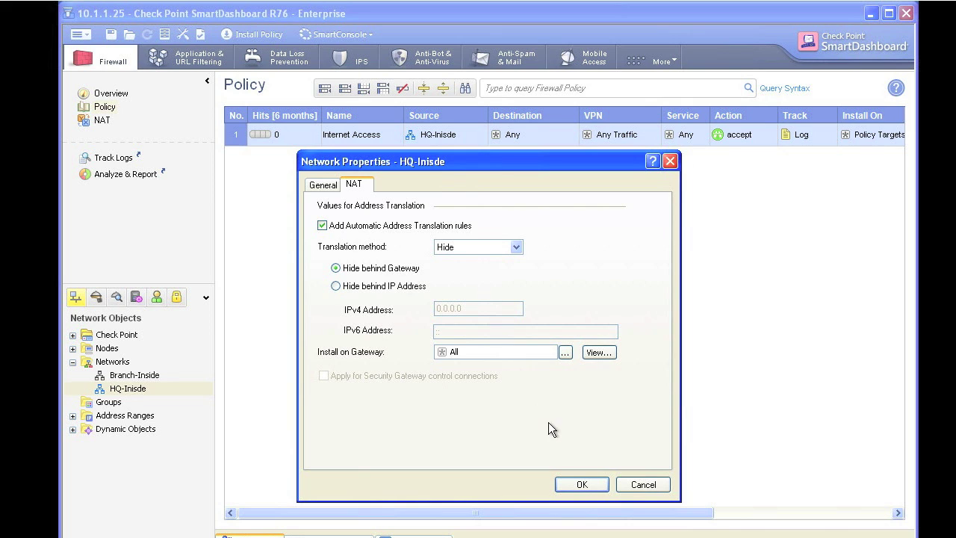
click(583, 485)
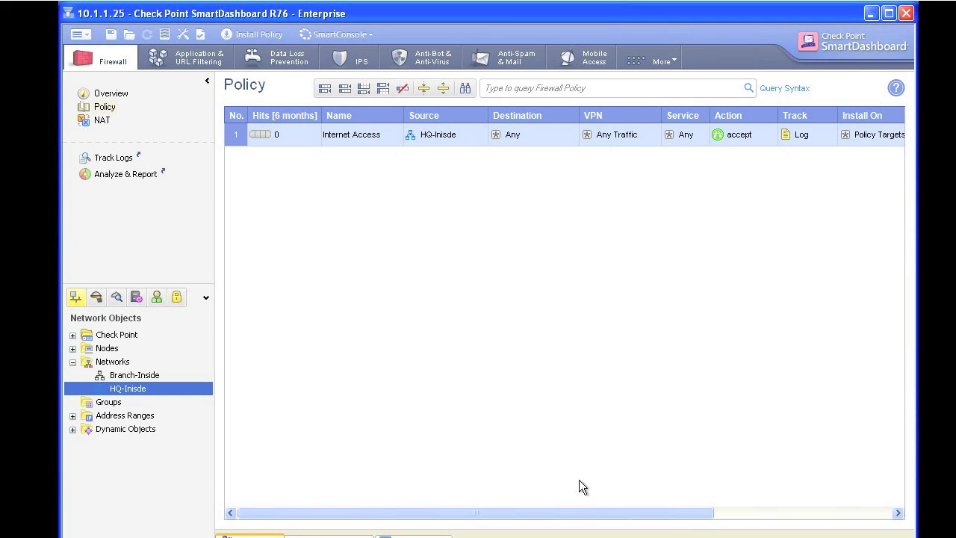
click(73, 336)
double_click(119, 349)
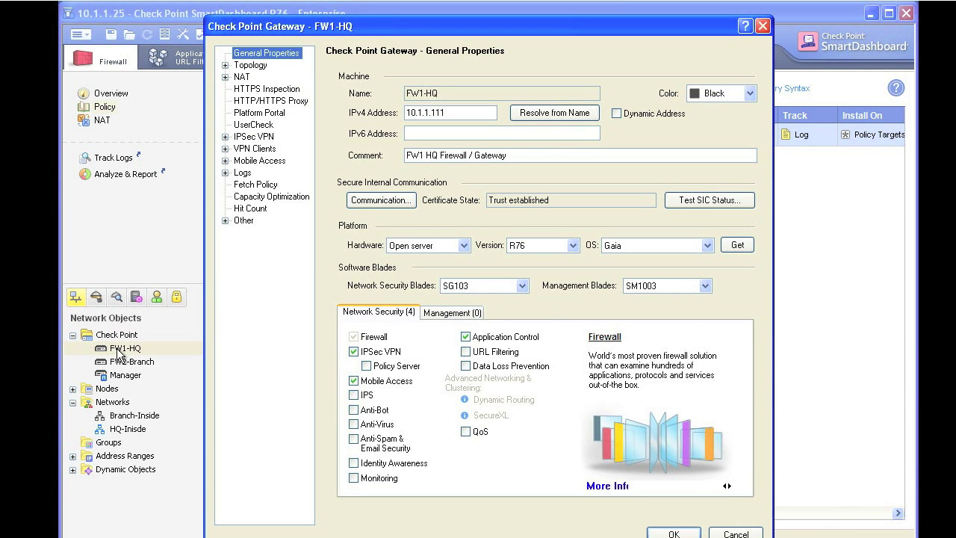
click(244, 77)
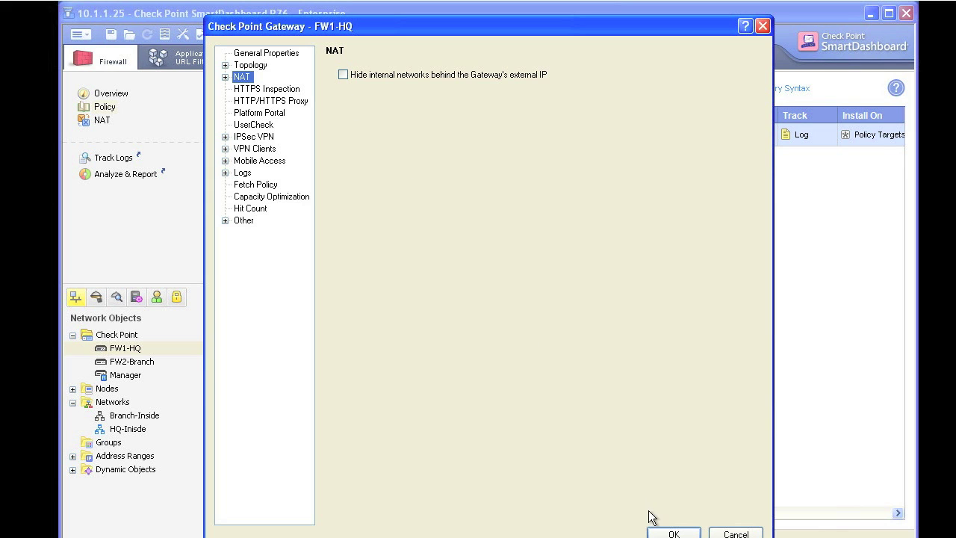
click(665, 532)
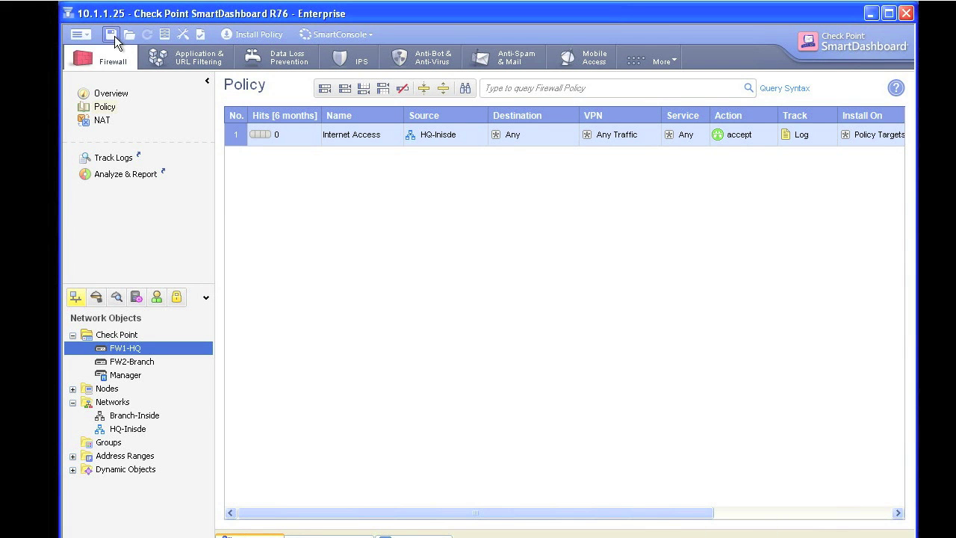
Install the policy on FW1-HQ and close the successful installation results
click(258, 35)
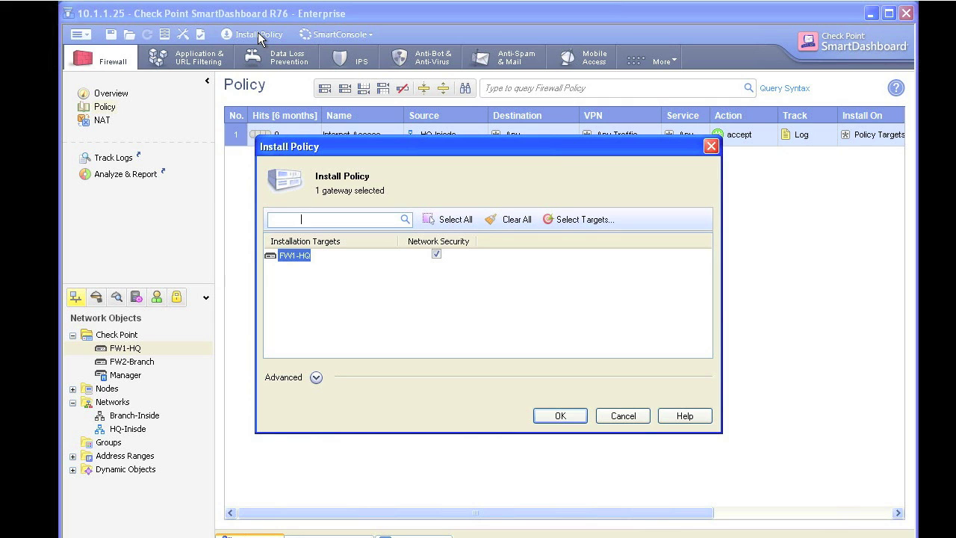
click(565, 418)
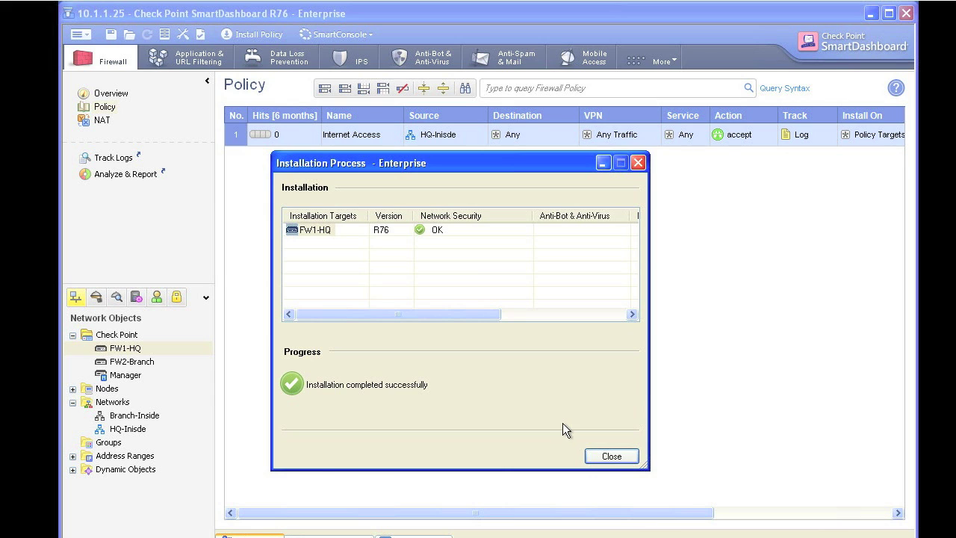
click(609, 457)
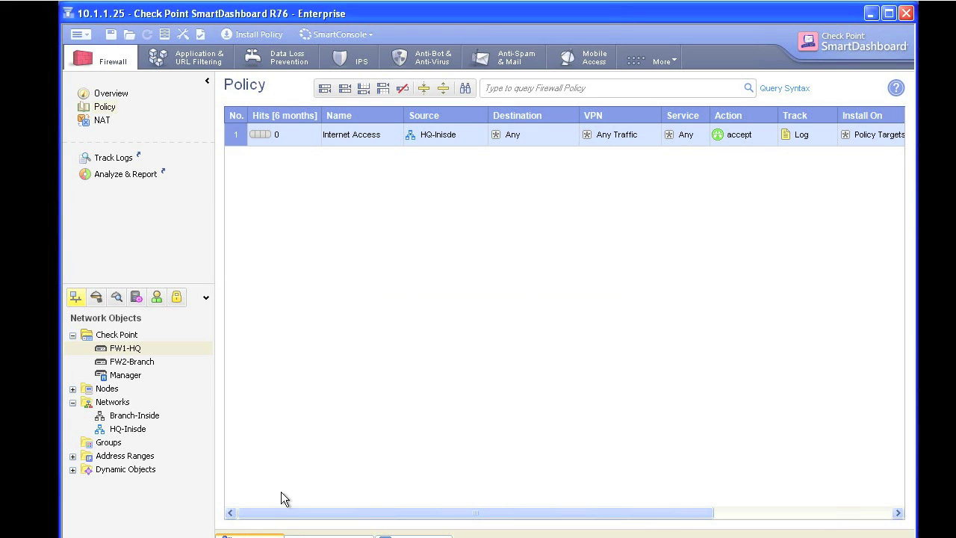
key(super)
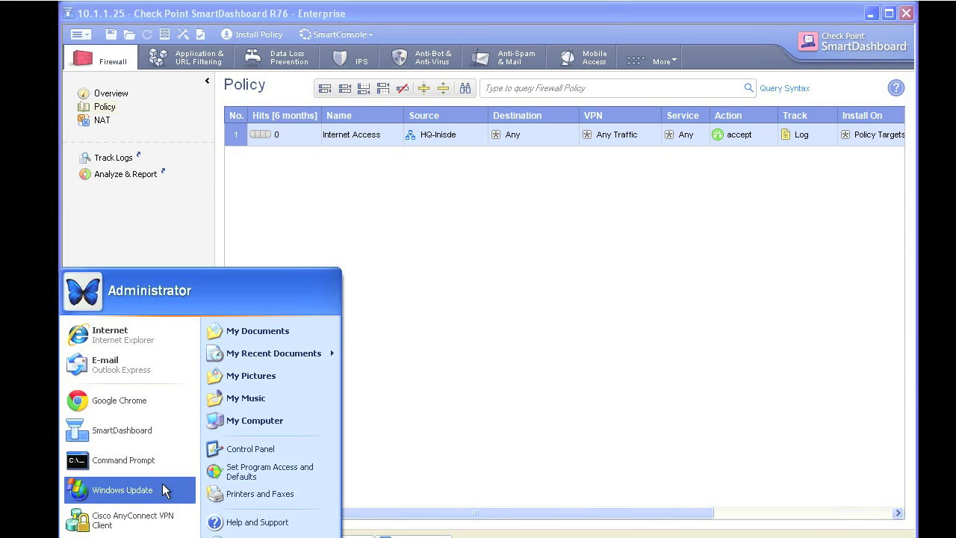
drag(124, 406, 132, 409)
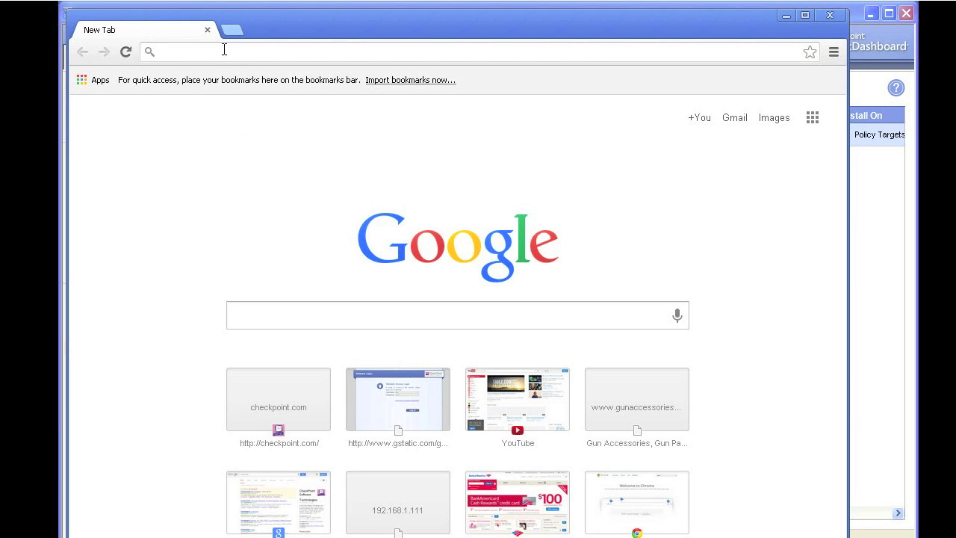
text(ww)
click(187, 67)
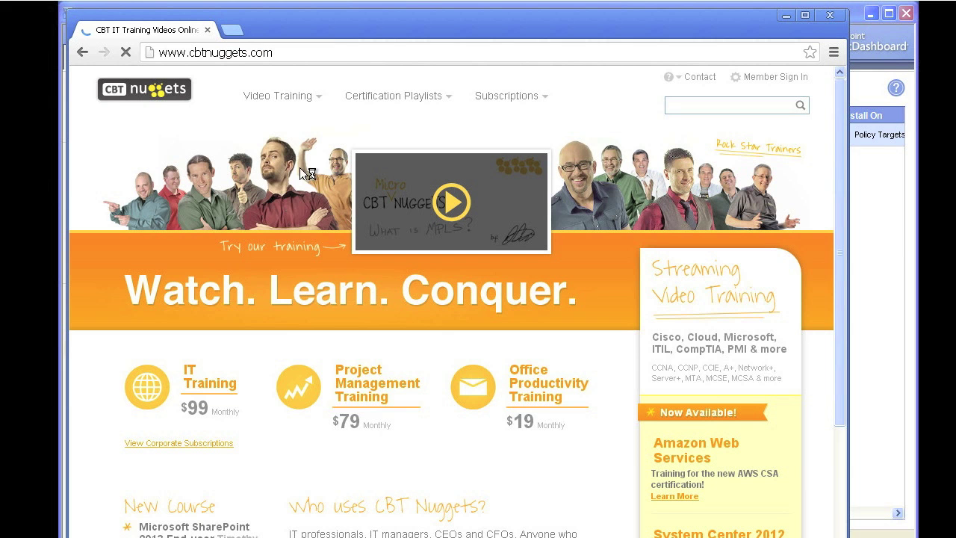
click(788, 16)
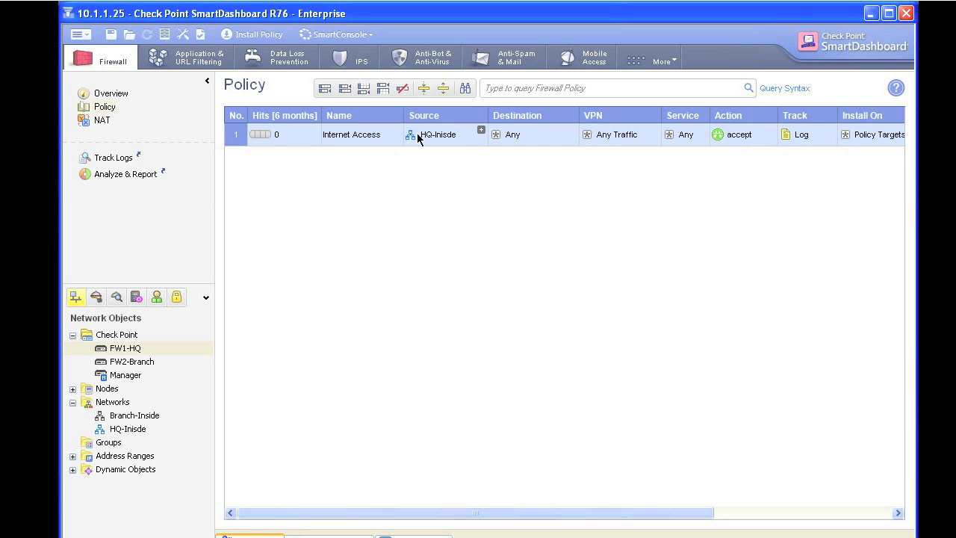
Launch SmartView Tracker from the SmartConsole menu to view fw.log records
click(368, 35)
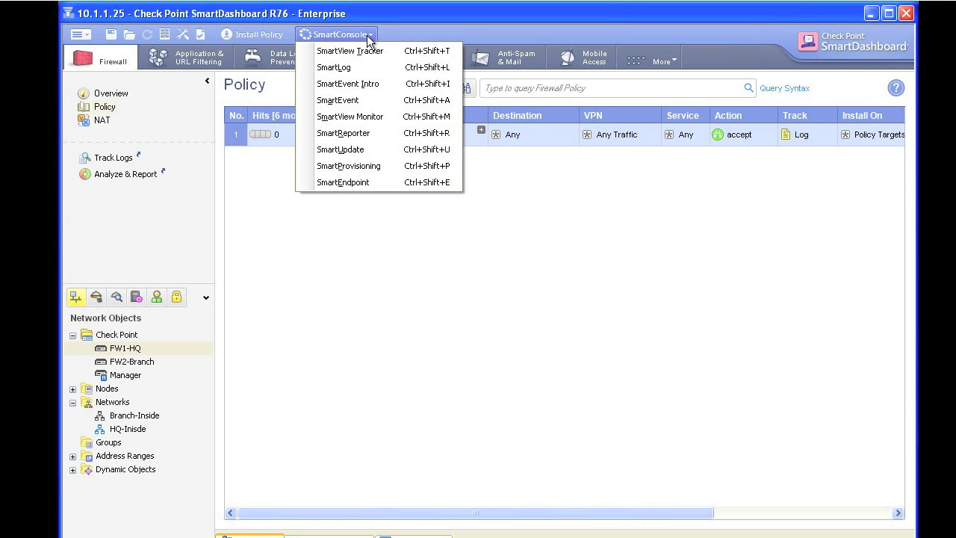
click(377, 52)
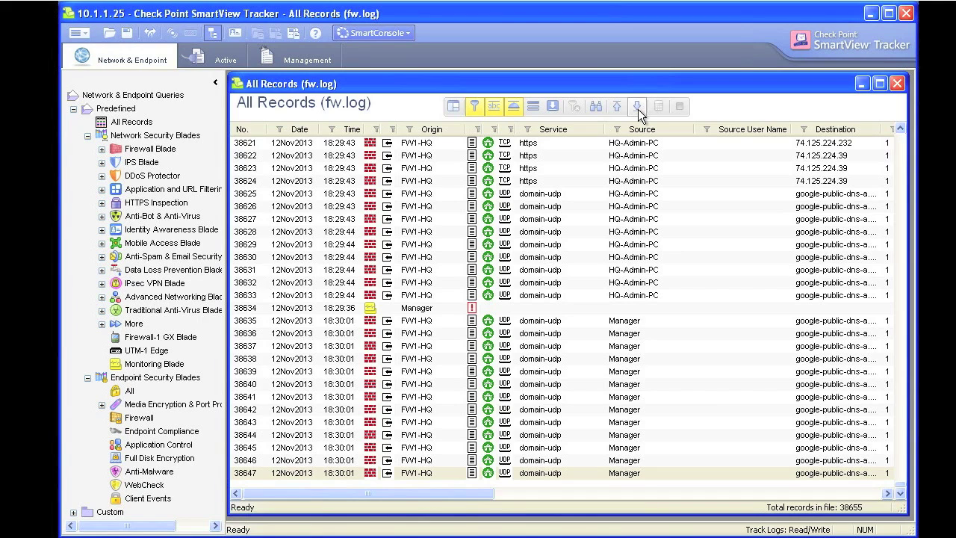
Open Record Details for log 38626, showing DNS to 8.8.8.8 accepted by Internet Access
double_click(539, 207)
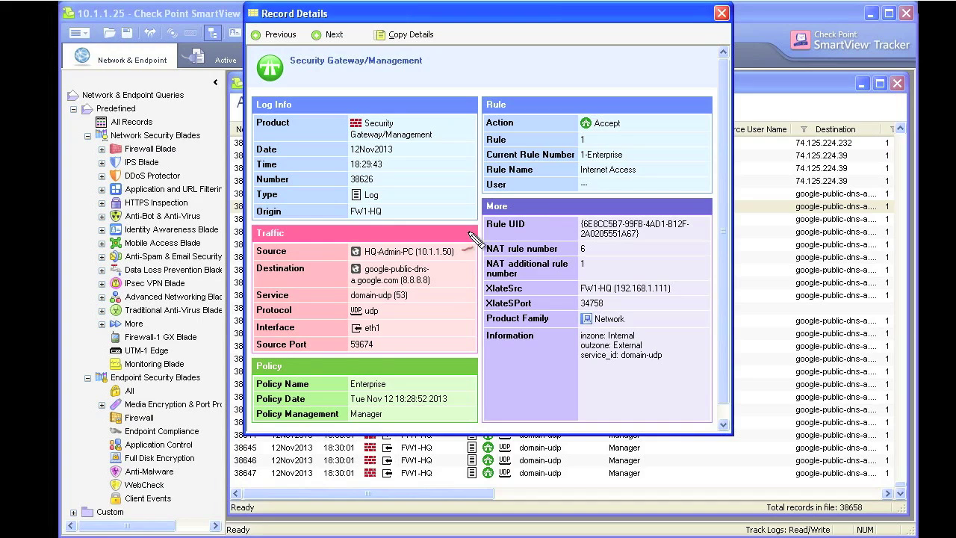
drag(459, 238, 476, 226)
drag(457, 265, 417, 296)
mouse_move(415, 335)
mouse_down()
mouse_move(392, 347)
mouse_move(390, 384)
mouse_up()
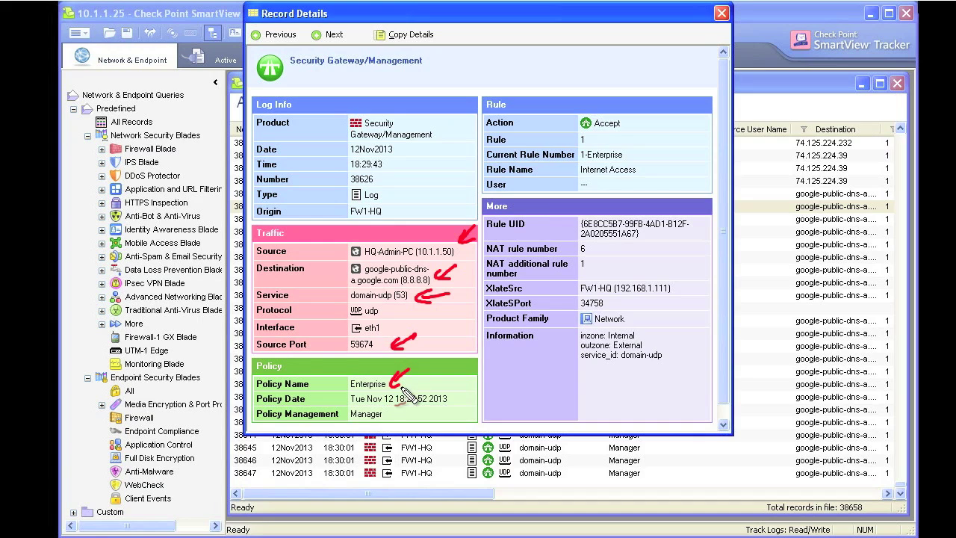
mouse_move(632, 137)
mouse_down()
mouse_move(604, 139)
mouse_move(617, 154)
mouse_up()
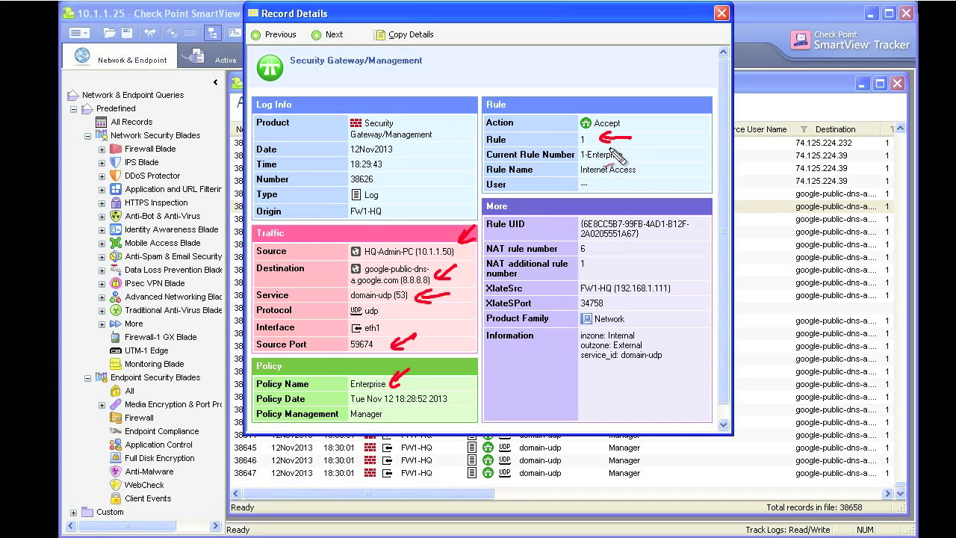
drag(667, 118, 641, 122)
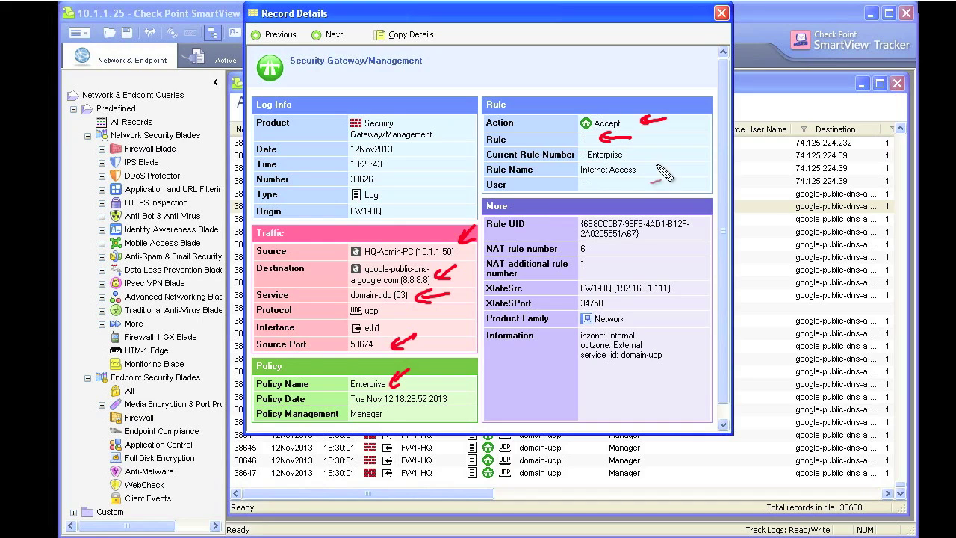
drag(665, 163, 647, 170)
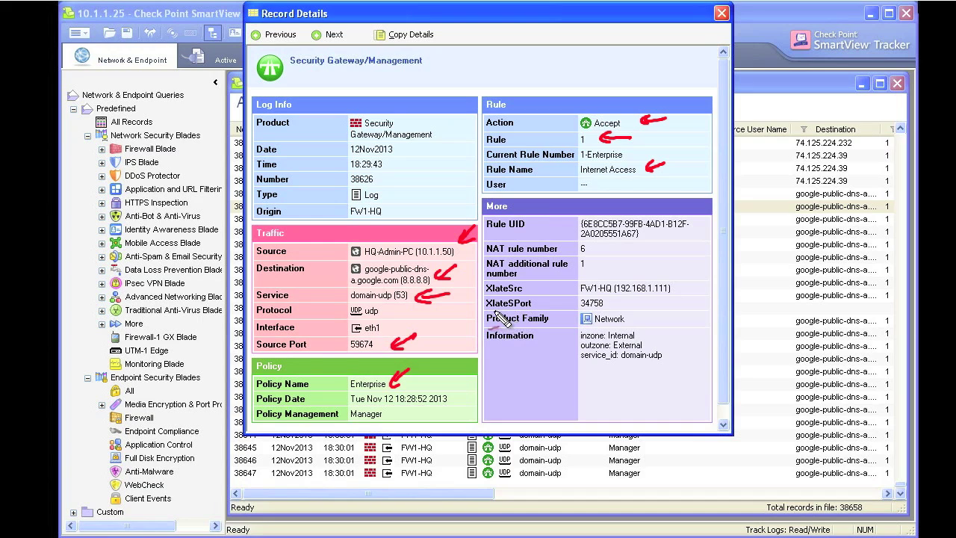
mouse_move(490, 309)
mouse_down()
mouse_move(641, 308)
mouse_move(599, 278)
mouse_move(555, 317)
mouse_up()
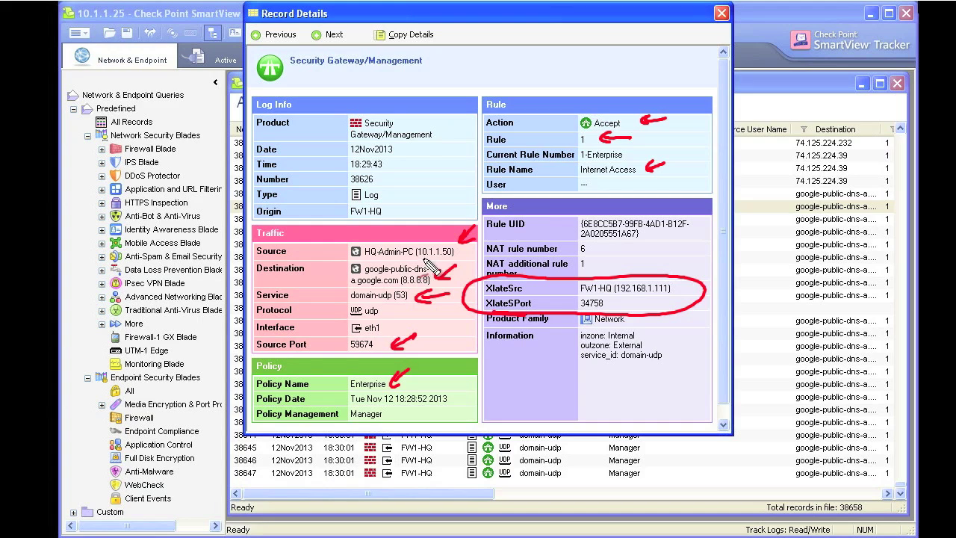
drag(420, 259, 454, 259)
mouse_move(696, 258)
mouse_down()
mouse_move(665, 279)
mouse_move(676, 281)
mouse_up()
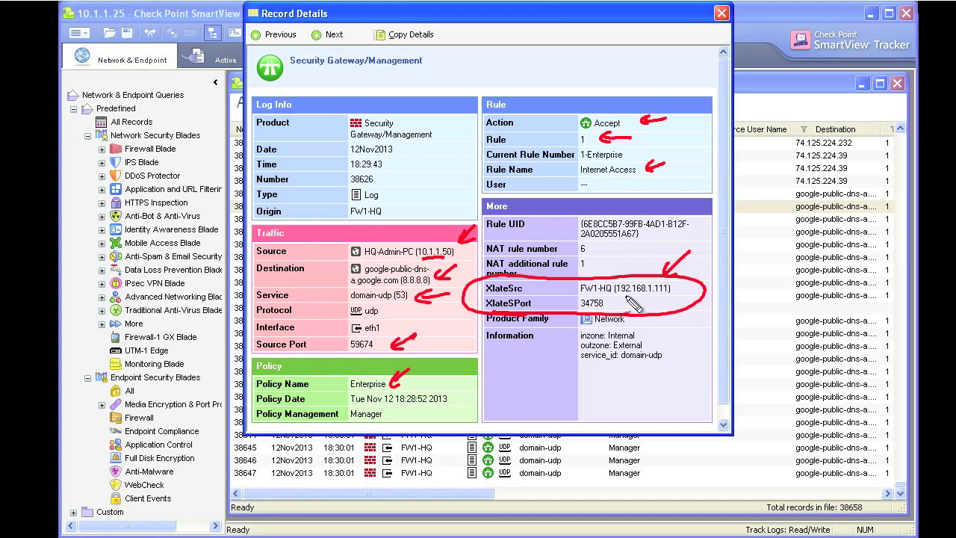
drag(645, 304, 656, 300)
mouse_move(635, 302)
mouse_down()
mouse_move(613, 303)
mouse_move(620, 308)
mouse_up()
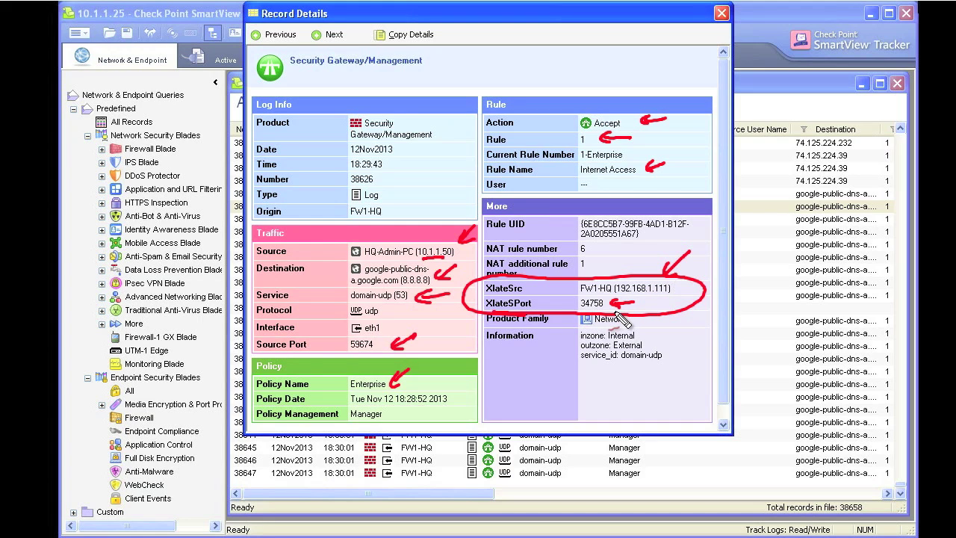
mouse_move(378, 349)
mouse_down()
mouse_move(338, 338)
mouse_move(353, 356)
mouse_up()
mouse_move(613, 296)
mouse_down()
mouse_move(575, 300)
mouse_move(602, 319)
mouse_up()
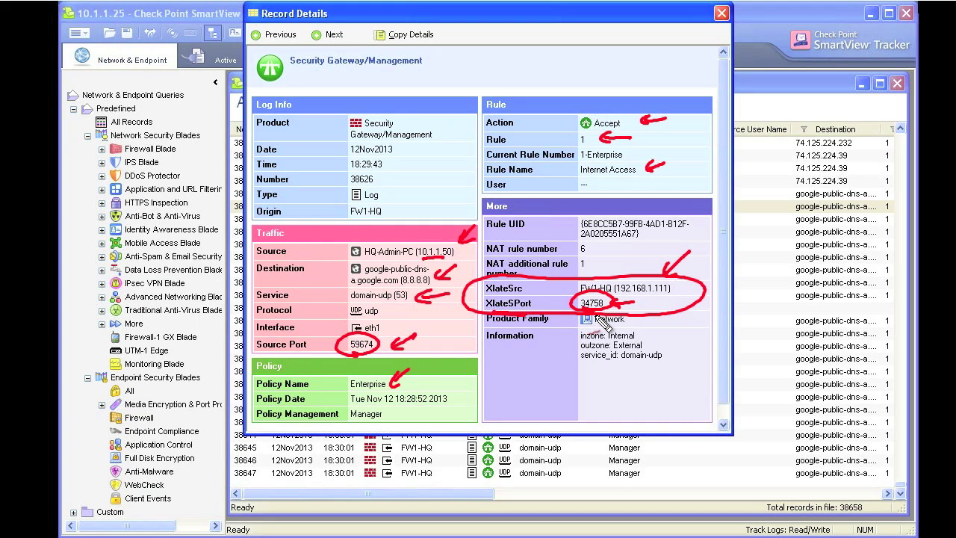